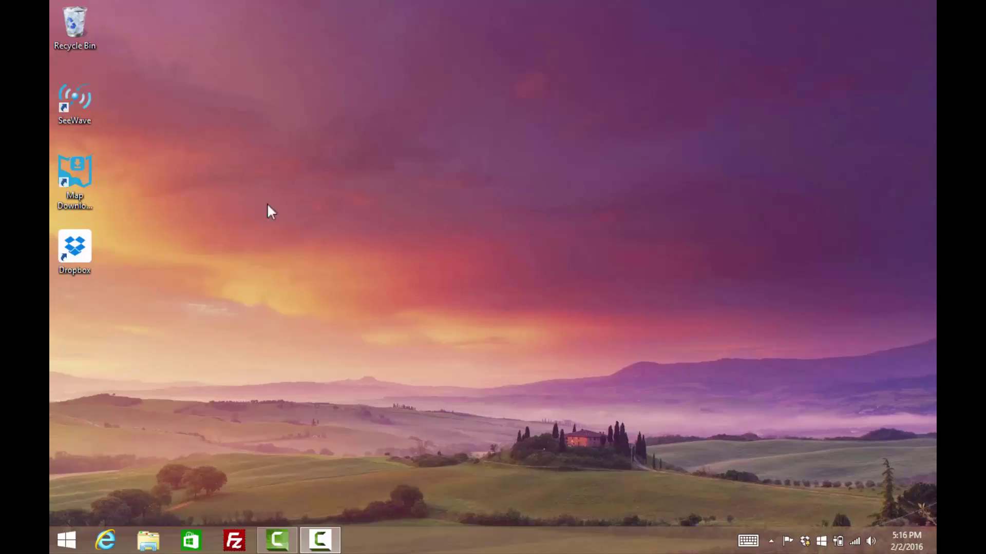
Step: Launch the PCTEL Map Download Wizard and download the area slightly south of the initial view at zoom levels 16 to 17
left_click(69, 174)
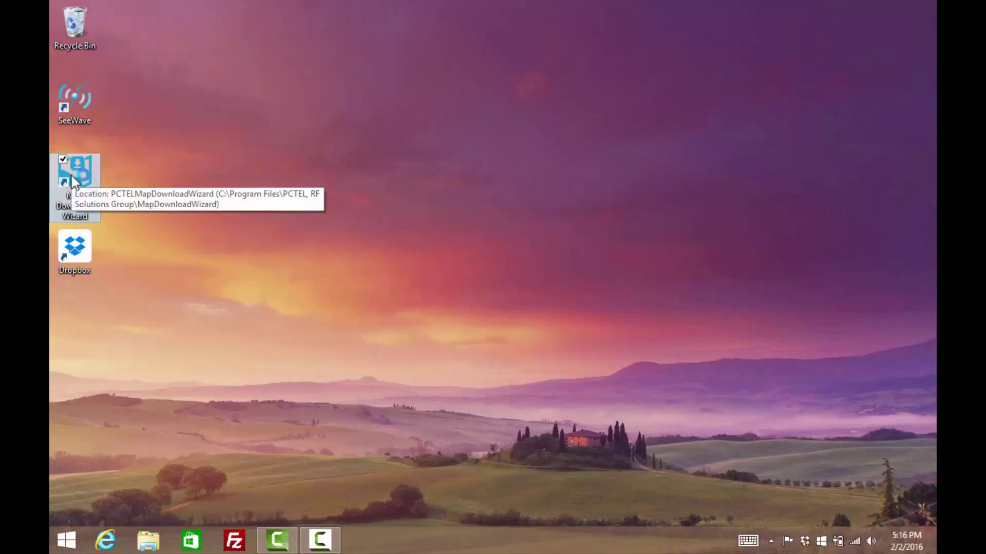
double_click(72, 176)
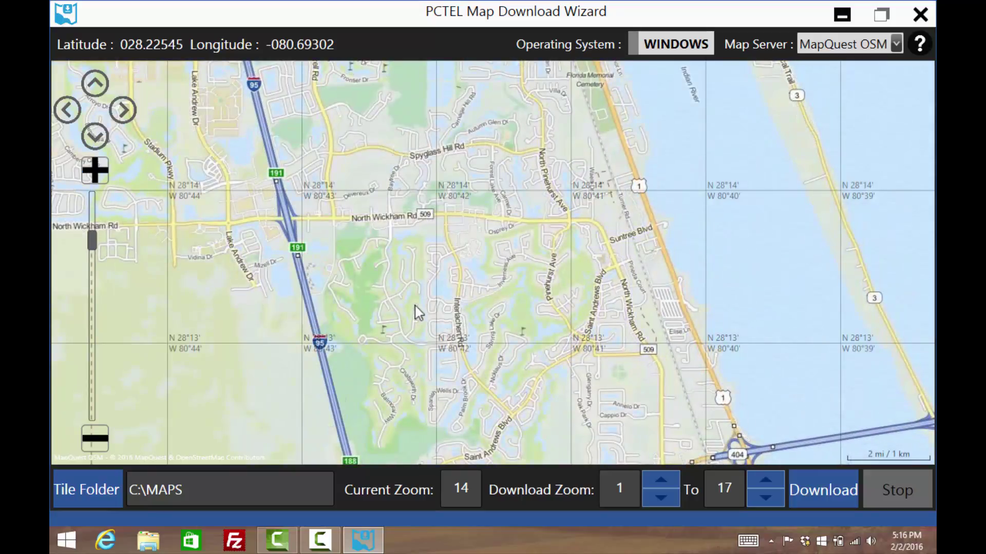
left_click_drag(416, 310, 418, 234)
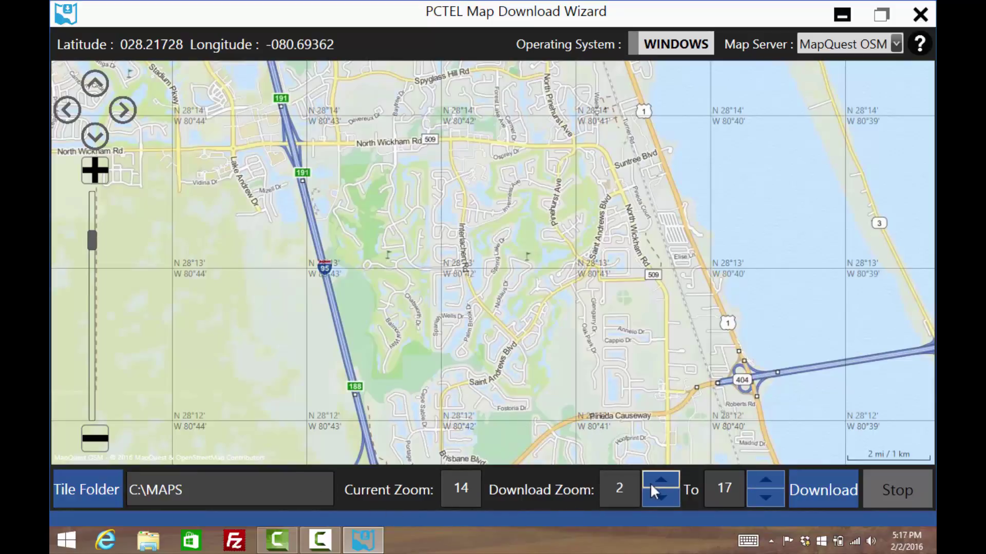
left_click_drag(650, 482, 650, 482)
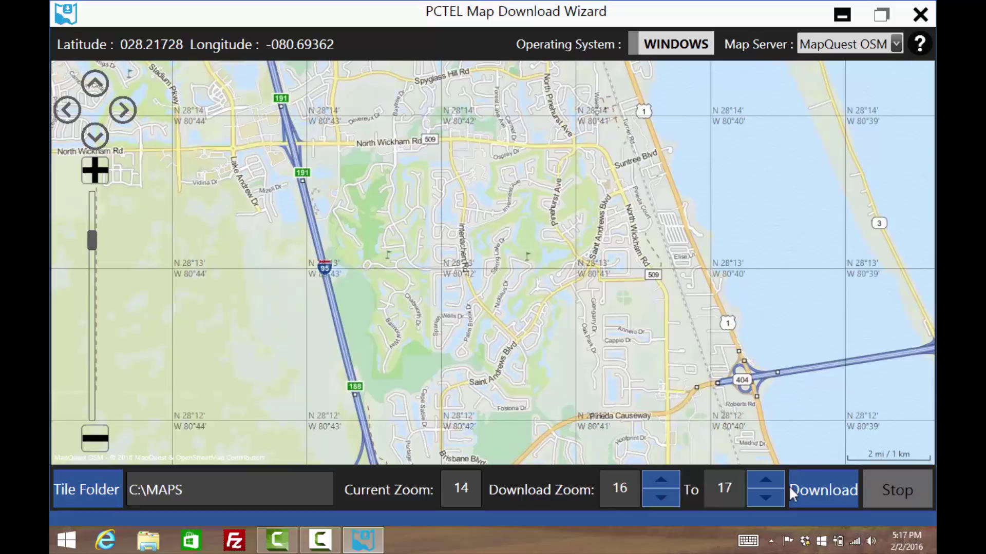
left_click(808, 496)
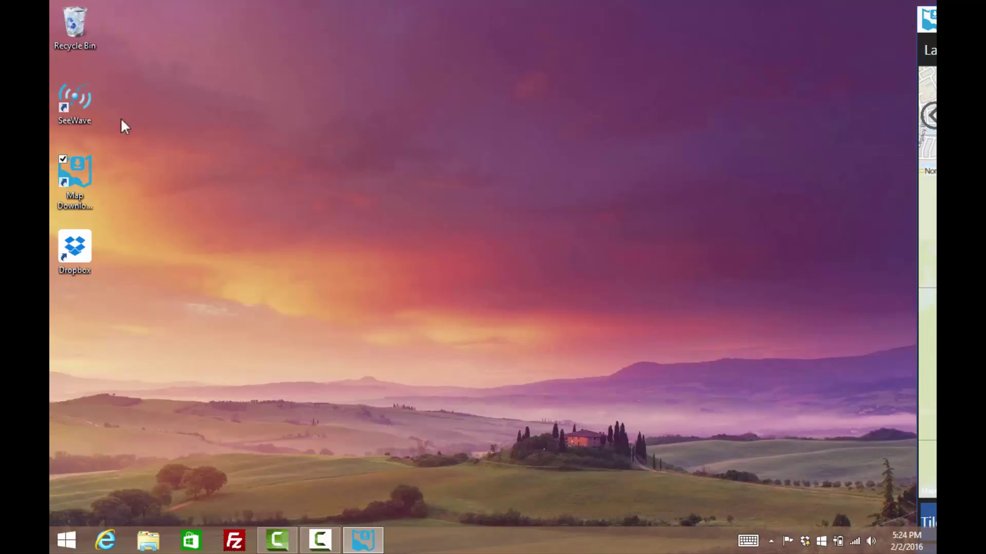
Step: Launch SeeWave from the desktop and detect the connected devices
left_click(81, 103)
double_click(78, 98)
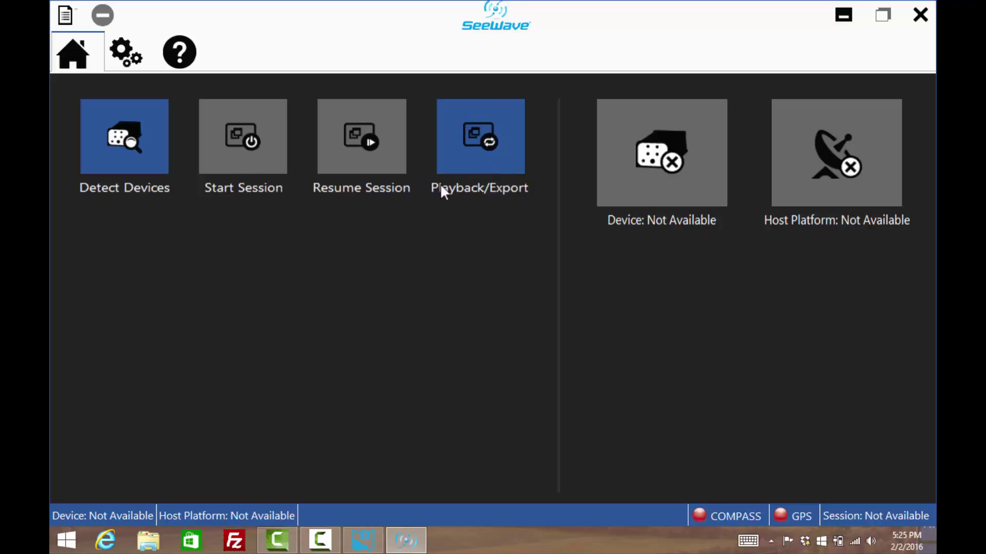
left_click(129, 137)
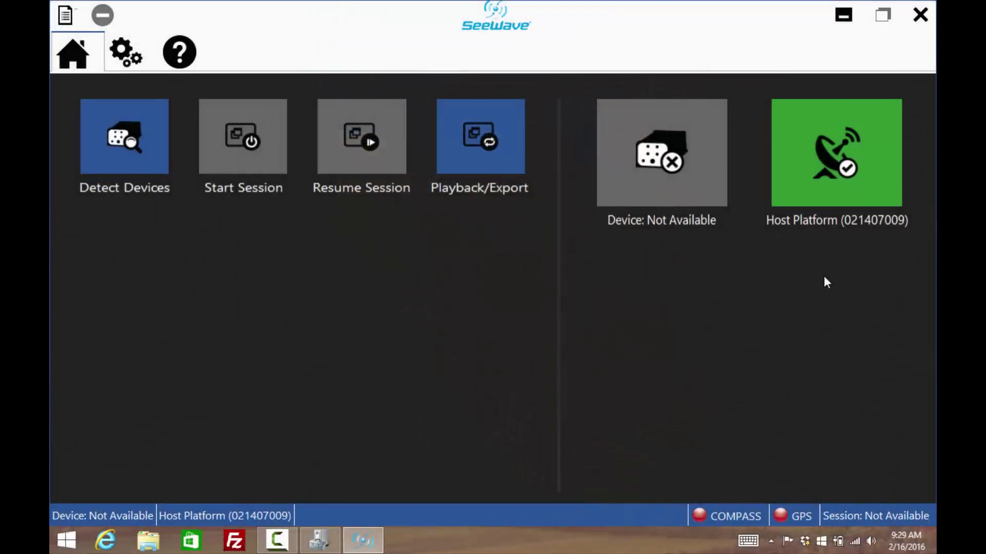
Step: Switch to Device Manager and expand the PCTEL Devices category to check the connected hardware
left_click(843, 14)
left_click(328, 545)
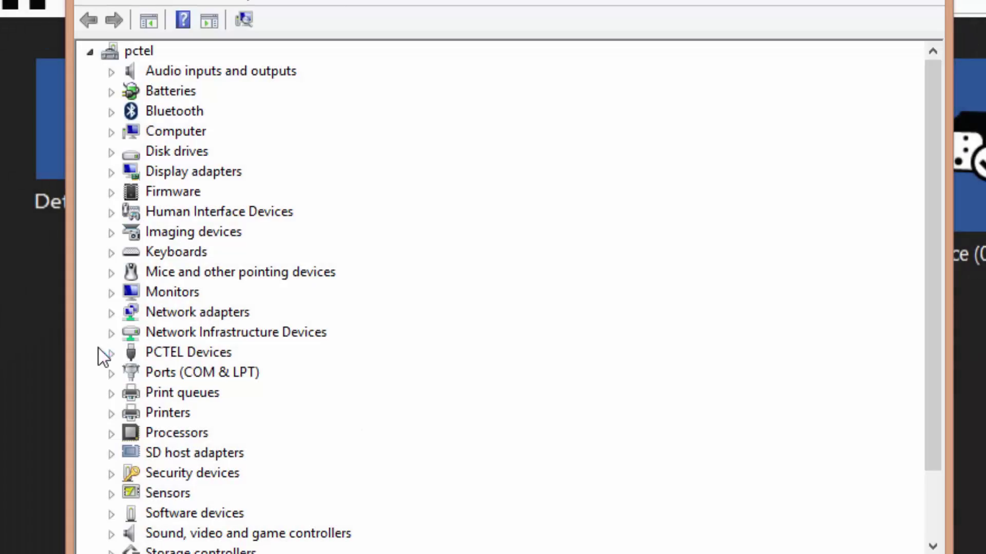
left_click(111, 357)
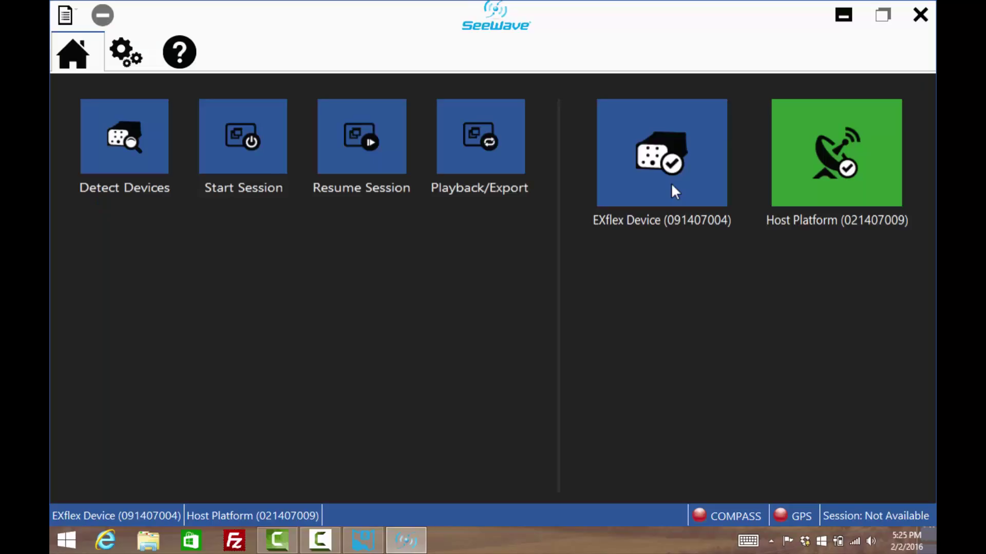
Step: Review the properties of the EXflex device and of the Host Platform in SeeWave, and close the properties
left_click(653, 160)
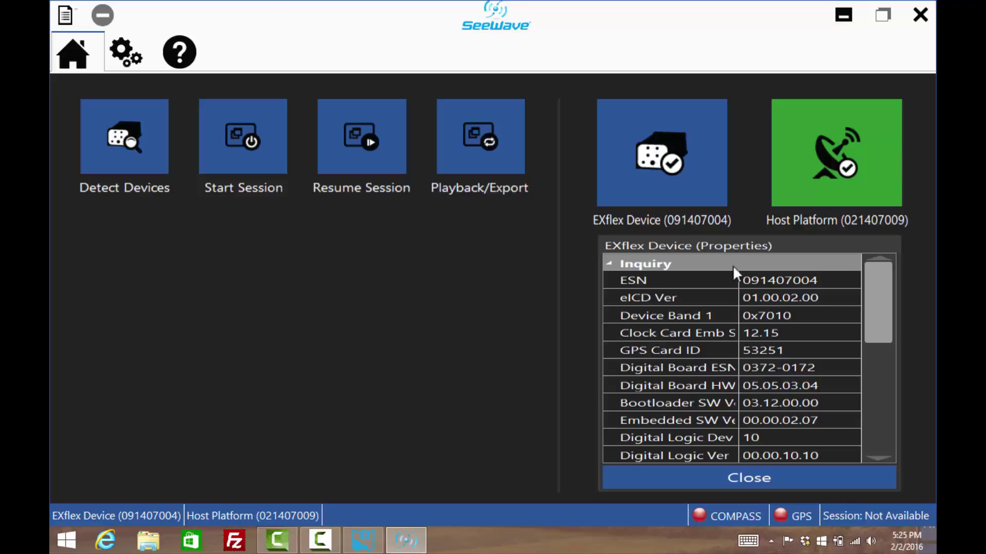
scroll(882, 362, "down", 5)
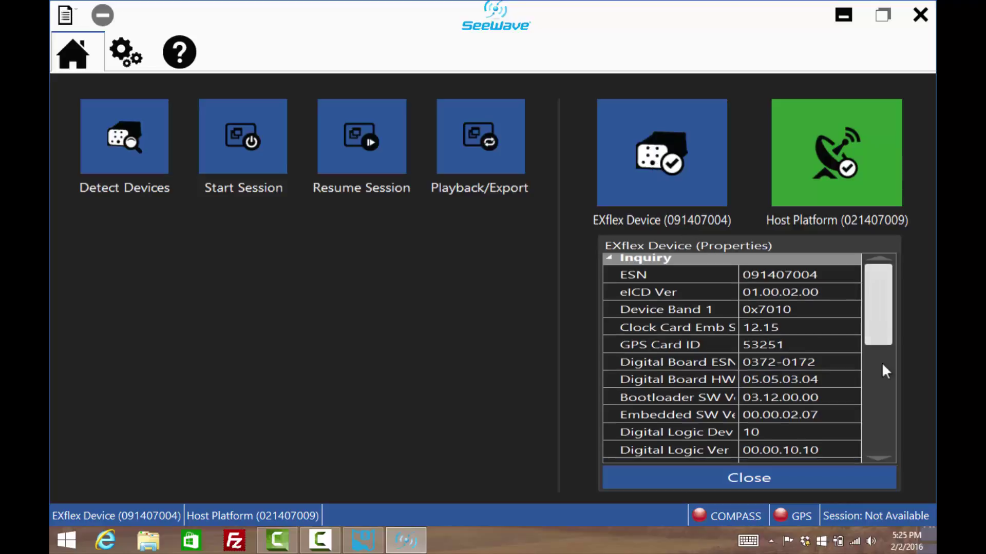
left_click(833, 175)
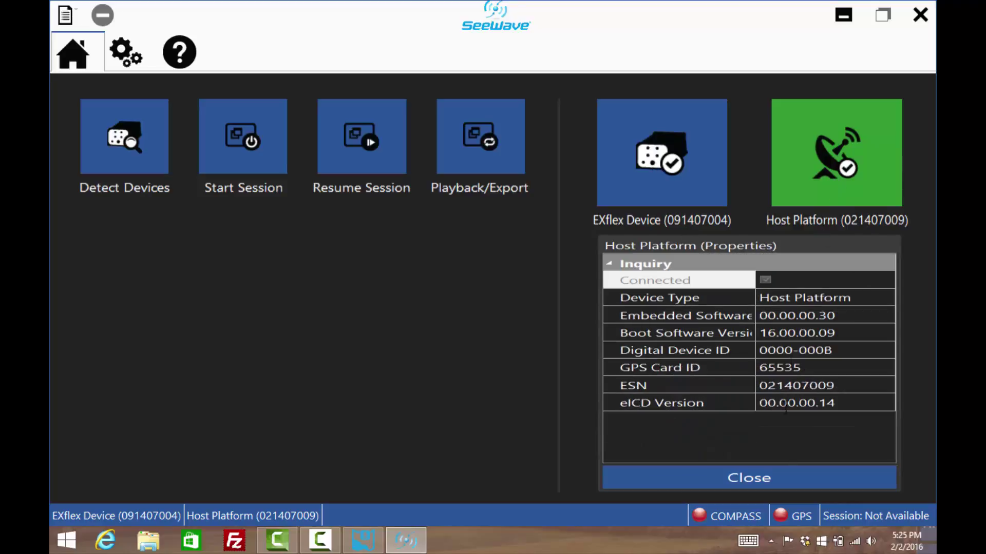
left_click(785, 488)
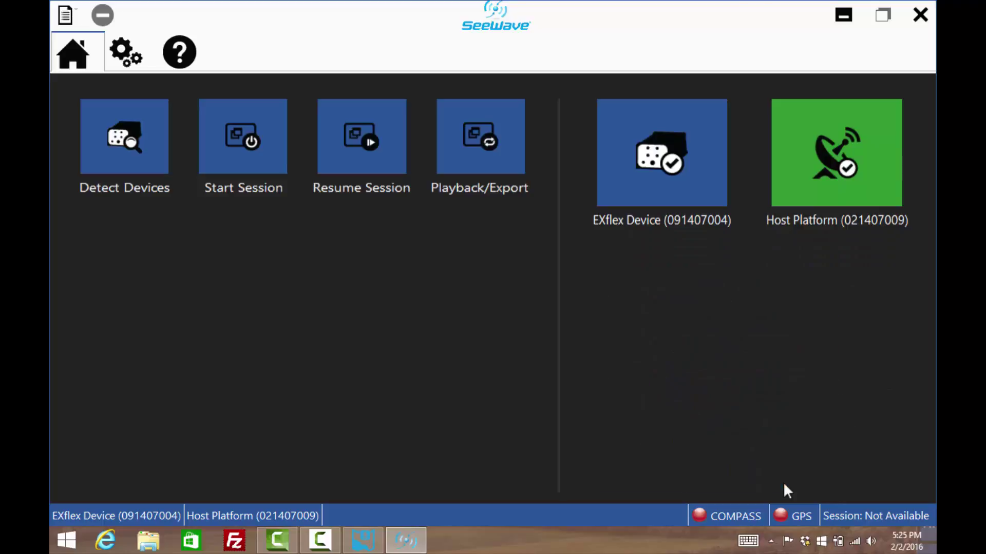
Step: Start a new session and set the Scan 1 band to US Lower 700 A/B/C Blocks UL
left_click(260, 167)
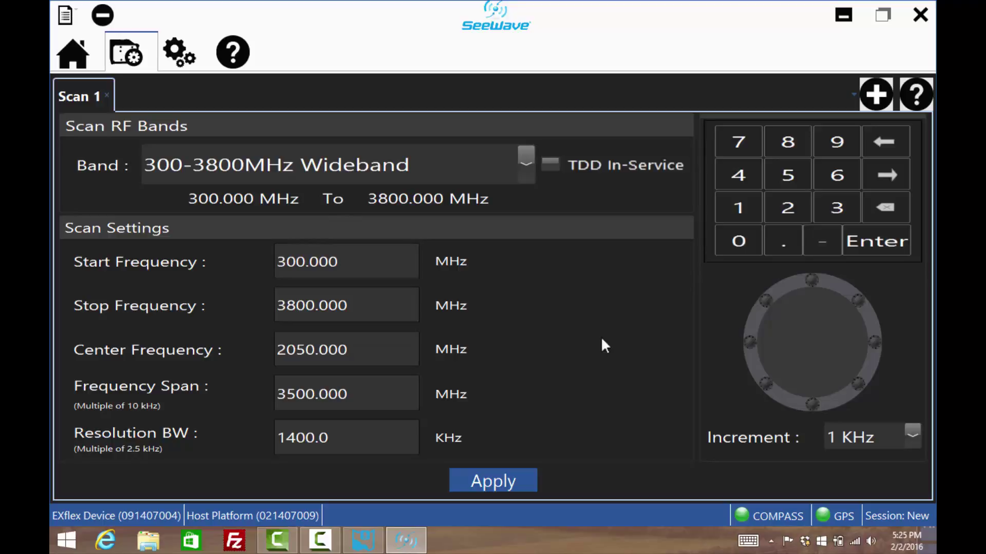
left_click(526, 166)
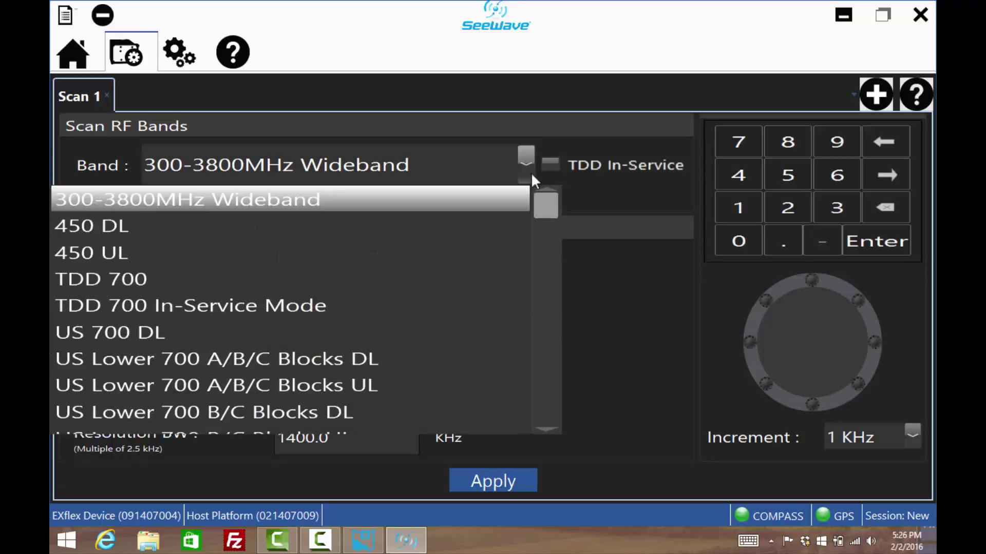
mouse_move(546, 203)
left_mouse_down()
mouse_move(559, 377)
mouse_move(546, 345)
mouse_move(544, 211)
left_mouse_up()
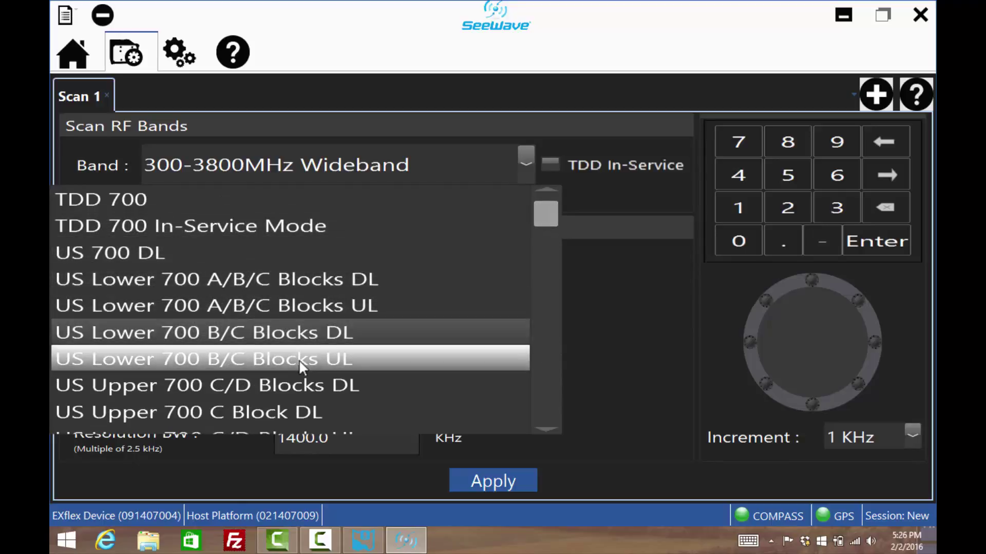
left_click(310, 304)
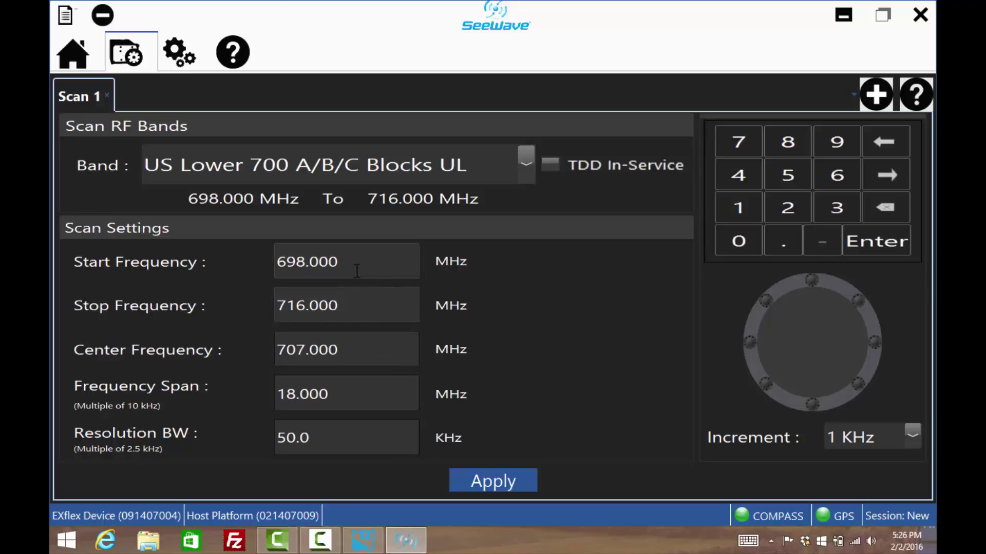
Step: Set the Scan 1 start frequency to 704 MHz
left_click_drag(356, 261, 277, 261)
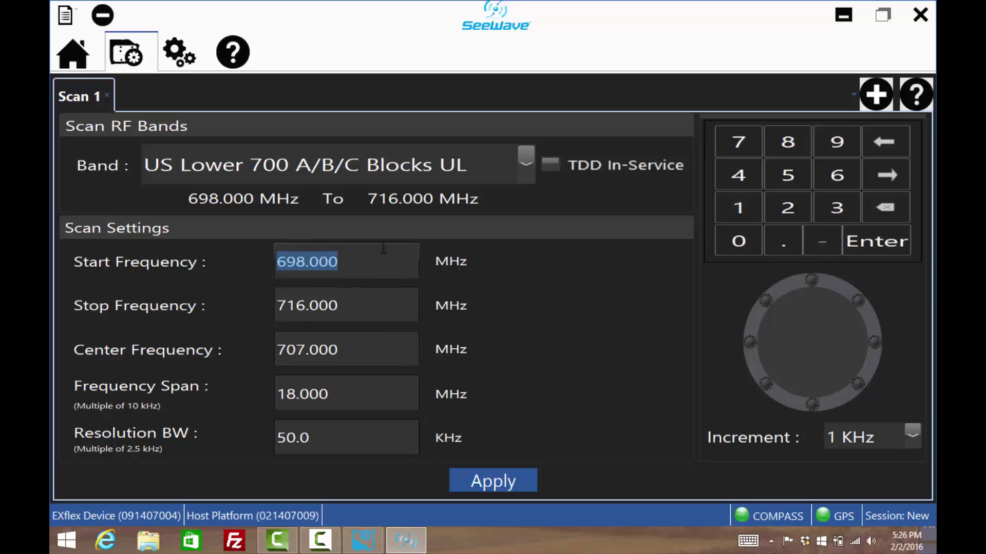
left_click(735, 142)
left_click(737, 244)
left_click(738, 177)
left_click(857, 240)
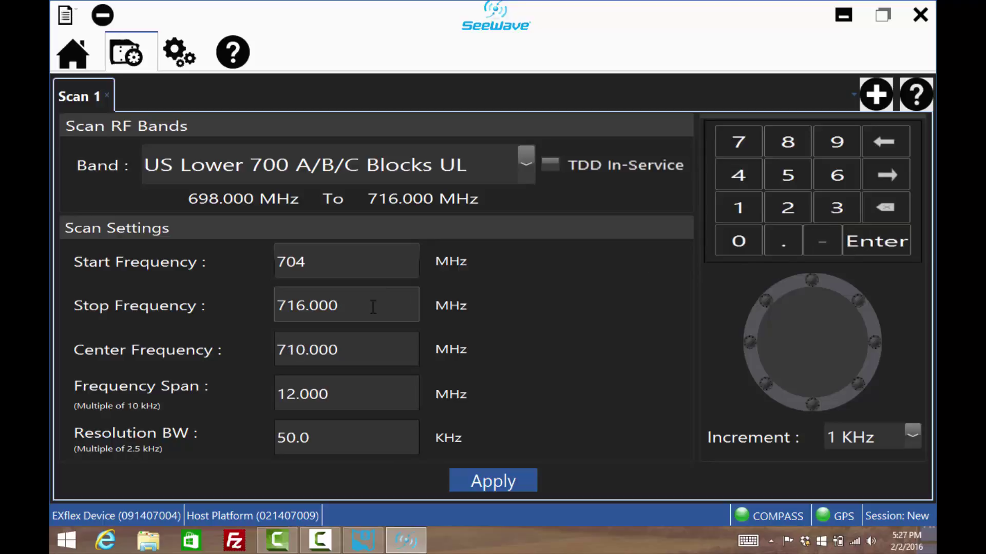
Step: Set the Scan 1 stop frequency to 714 MHz
left_click_drag(354, 307, 286, 312)
left_click(734, 145)
left_click(732, 201)
left_click(738, 177)
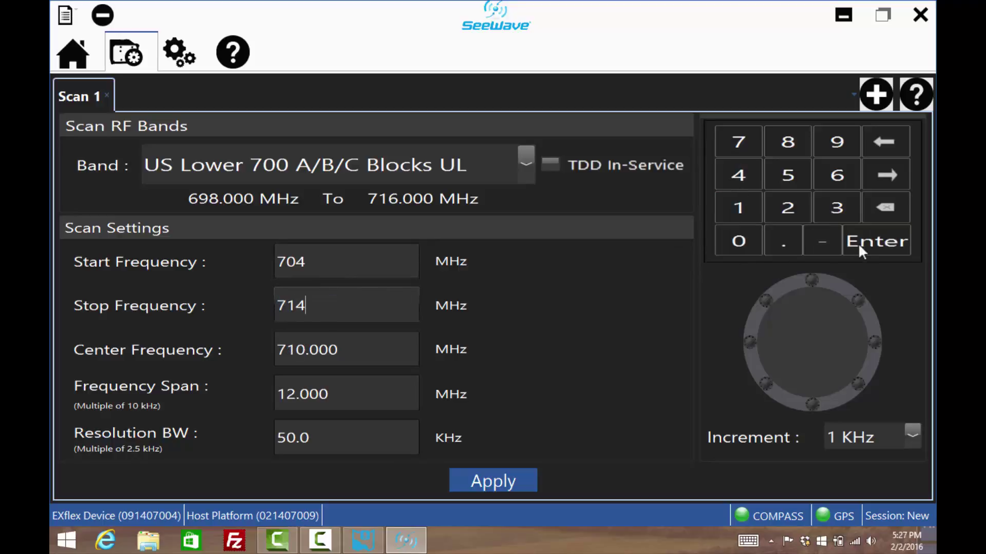
left_click(860, 241)
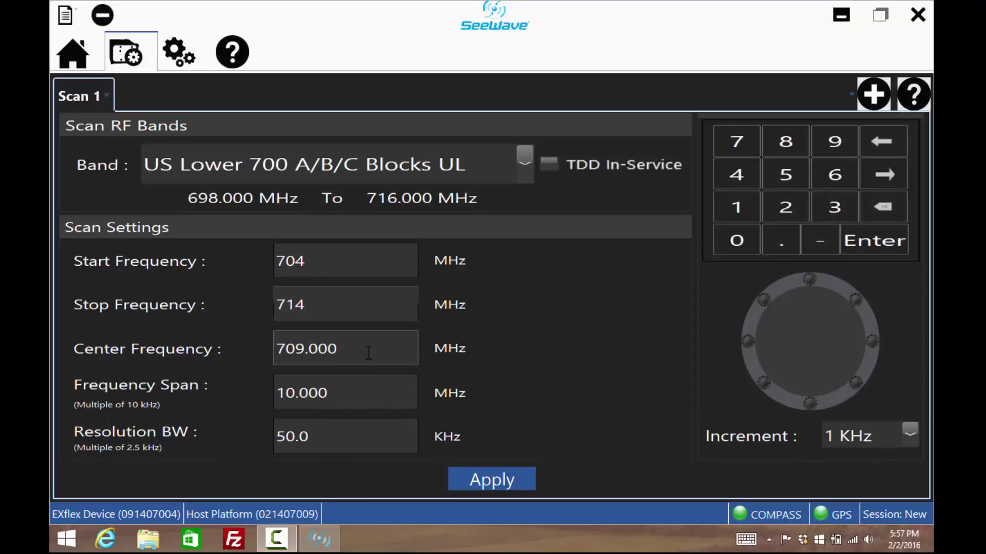
Step: Set the Scan 1 center frequency to 712 MHz
left_click_drag(367, 348, 285, 349)
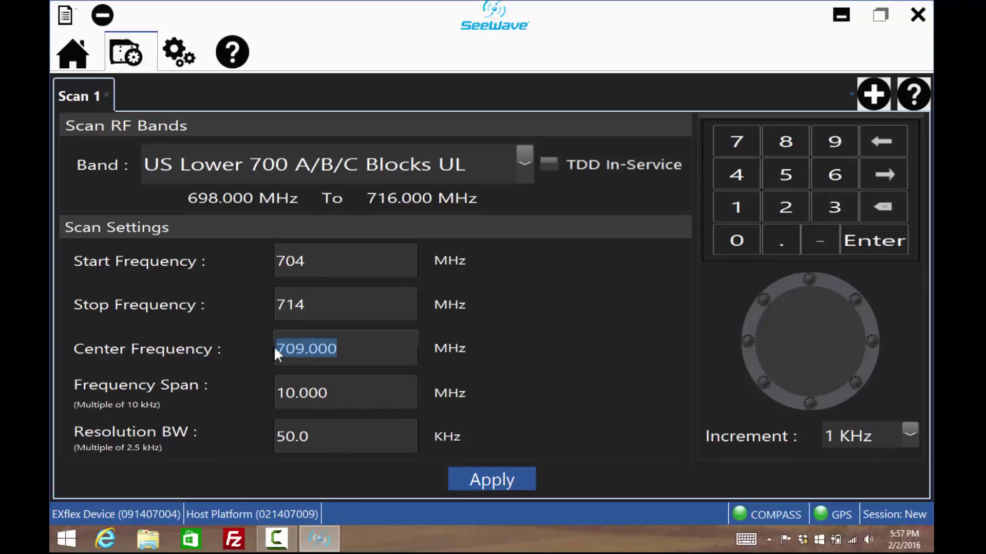
left_click(744, 208)
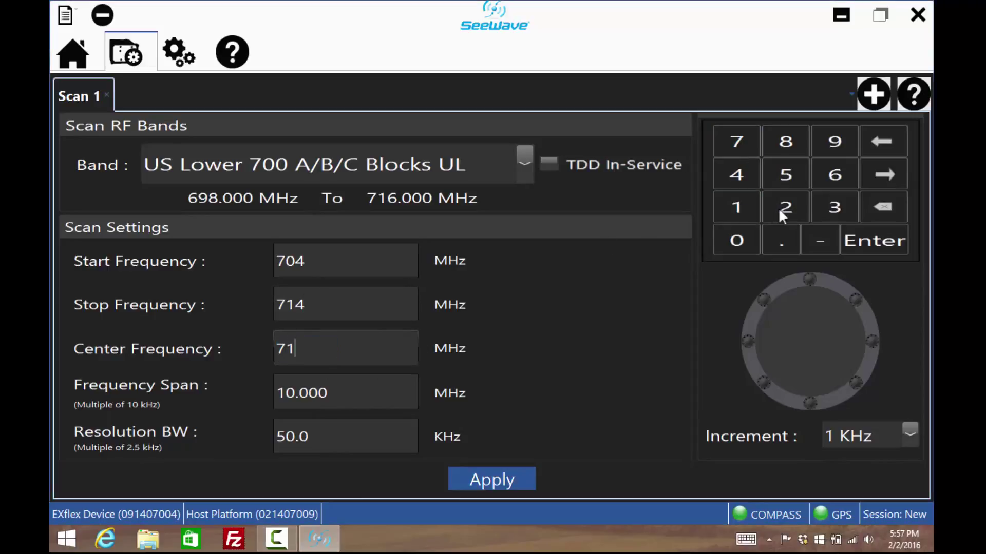
left_click(779, 208)
left_click(852, 237)
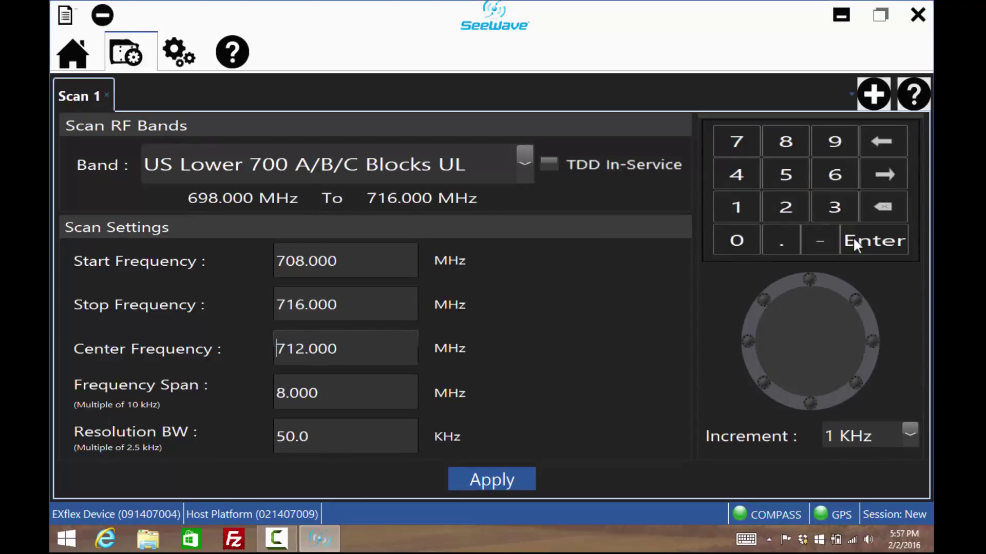
Step: Set the Scan 1 frequency span to 3 MHz
left_click(341, 386)
left_click(824, 211)
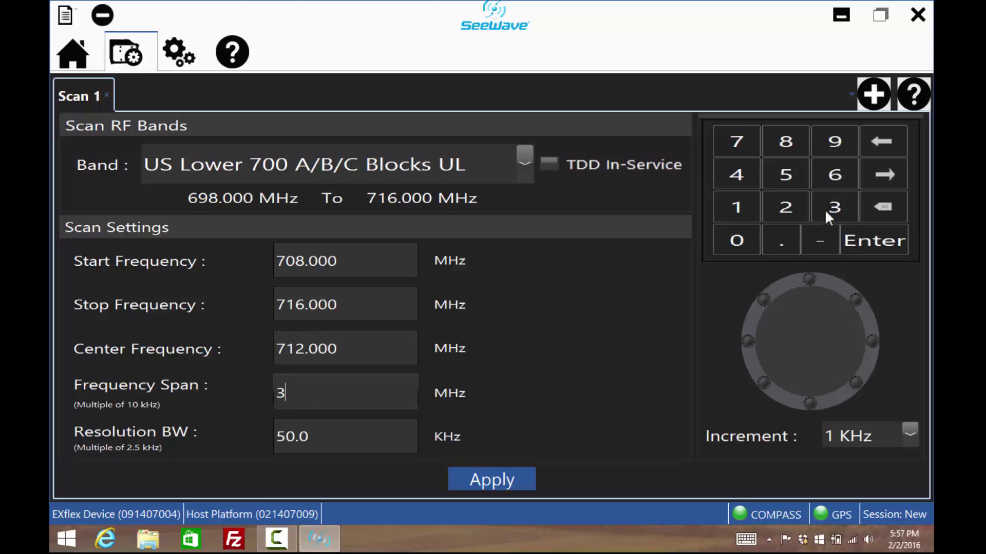
left_click(864, 238)
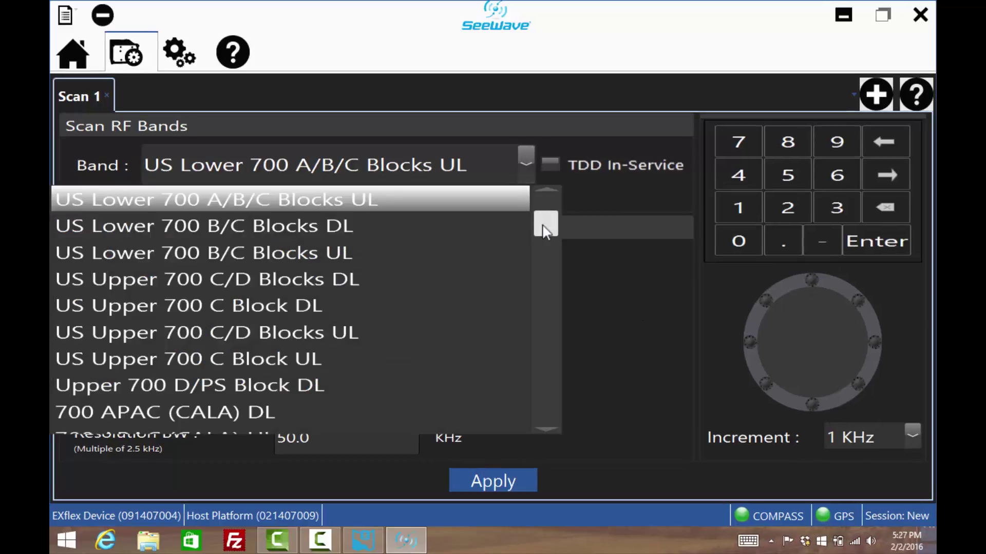
Step: Change the Scan 1 band to 300-3800MHz Wideband and set its start frequency to 500 MHz
scroll(544, 218, "up", 3)
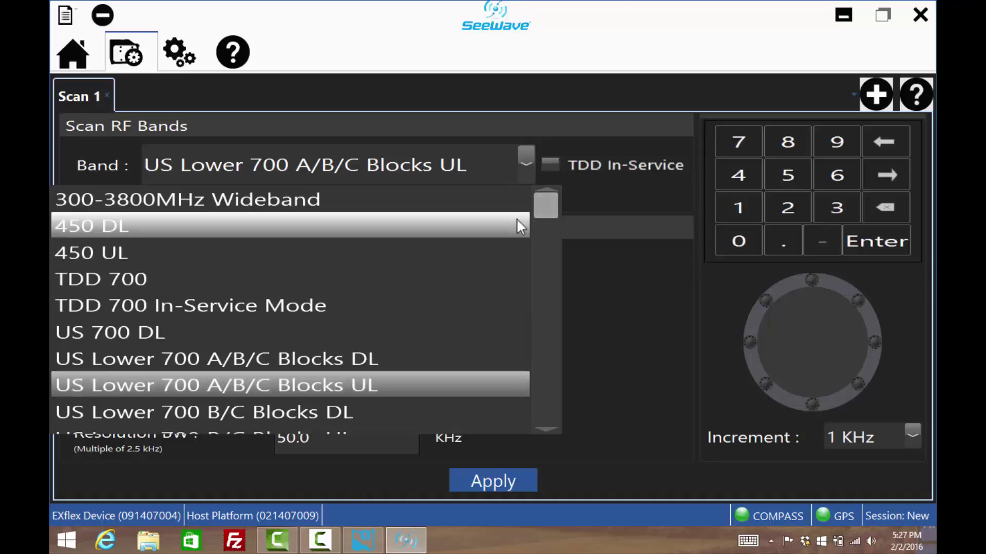
left_click(445, 201)
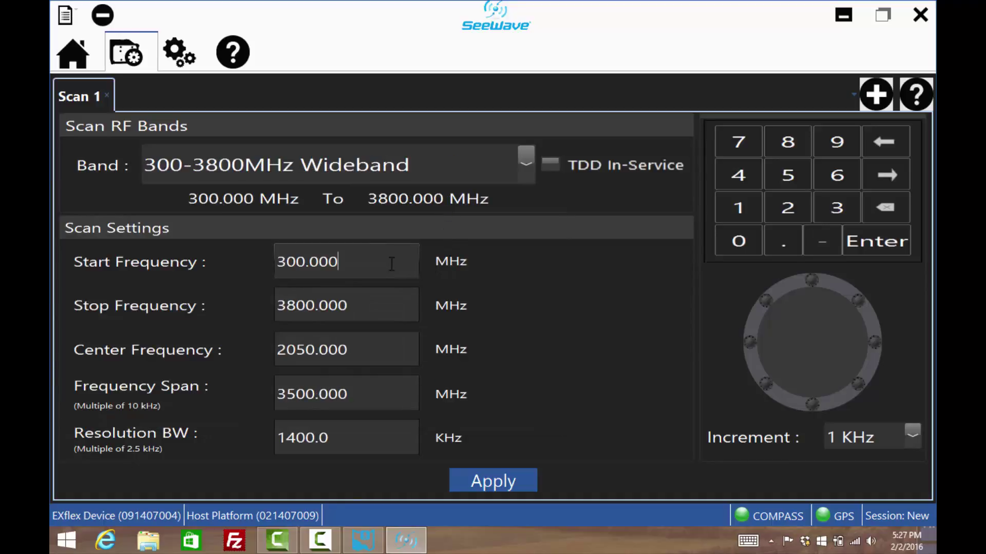
left_click_drag(391, 262, 273, 277)
left_click(788, 175)
double_click(738, 240)
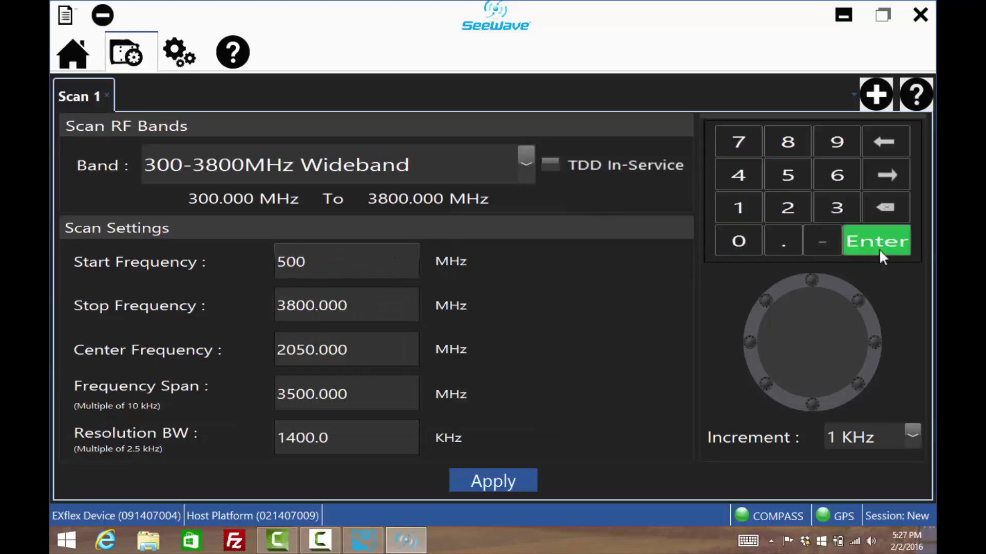
left_click(879, 243)
Step: Set the stop frequency of the wideband scan to 510 MHz
left_click(788, 175)
left_click(740, 207)
left_click(738, 241)
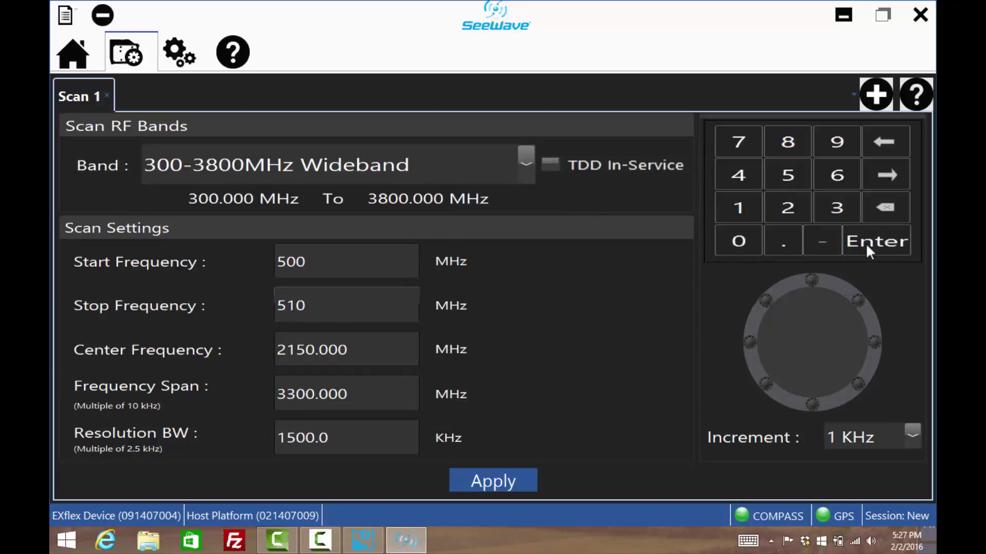
left_click(865, 242)
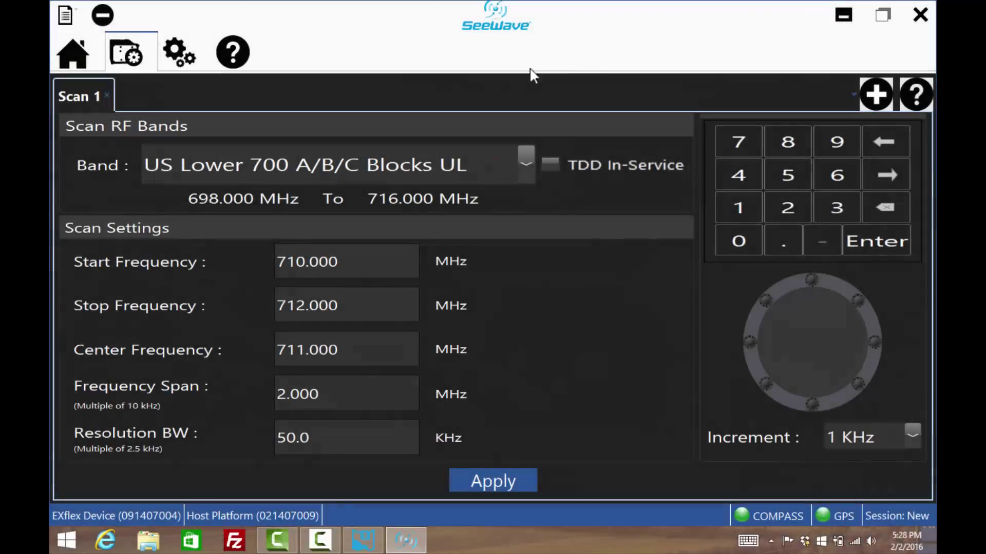
Step: Add a second scan with the US Lower 700 A/B/C Blocks DL band, and compare its settings with Scan 1
left_click(876, 96)
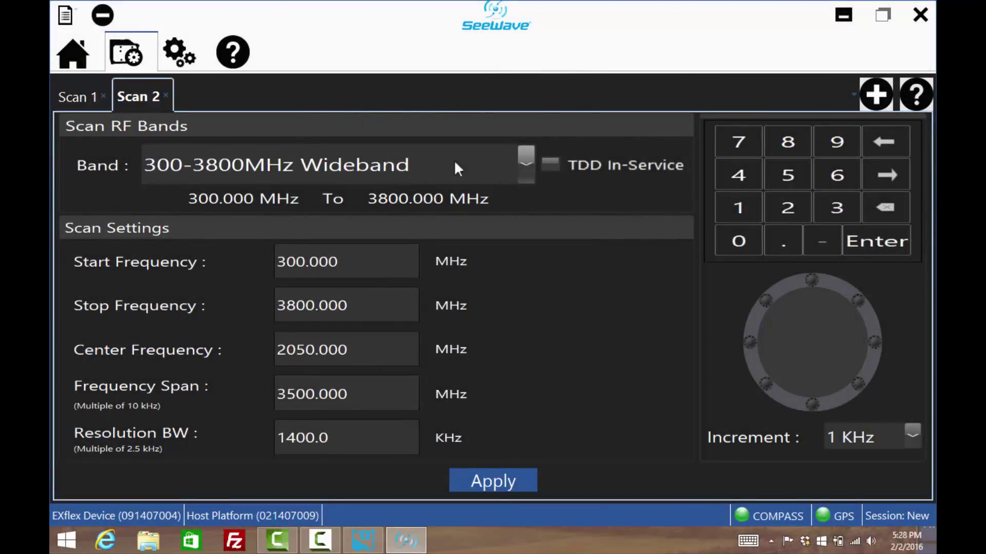
left_click(529, 168)
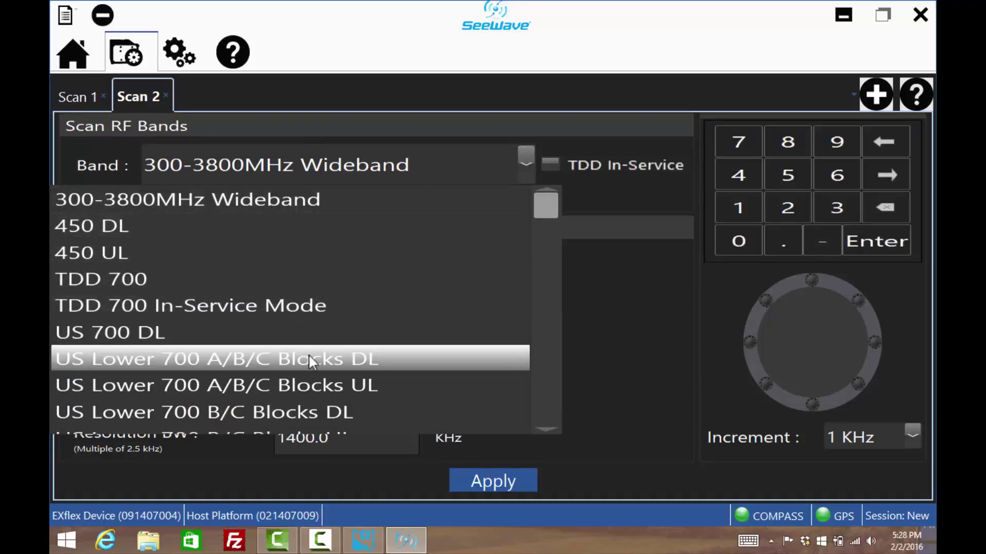
left_click(308, 355)
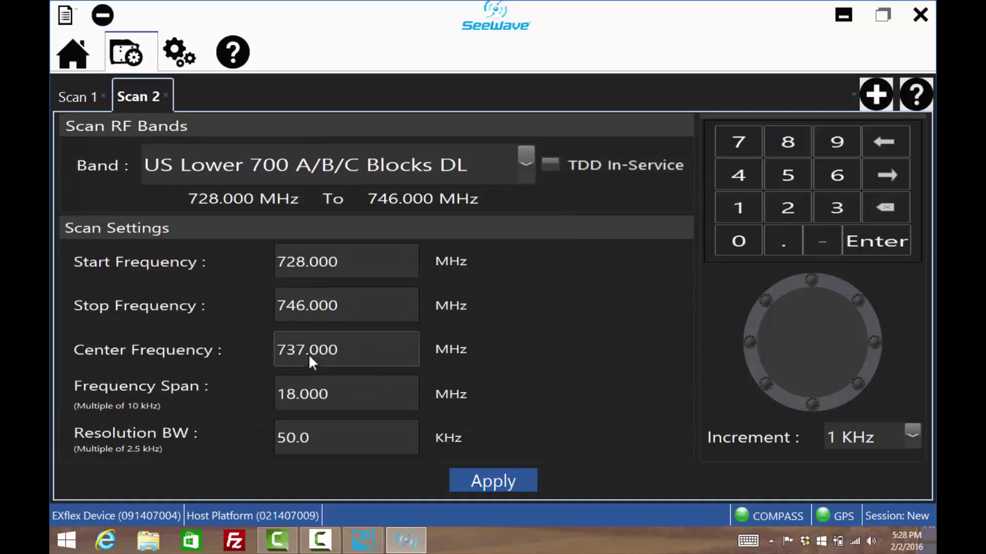
left_click(83, 105)
left_click(134, 108)
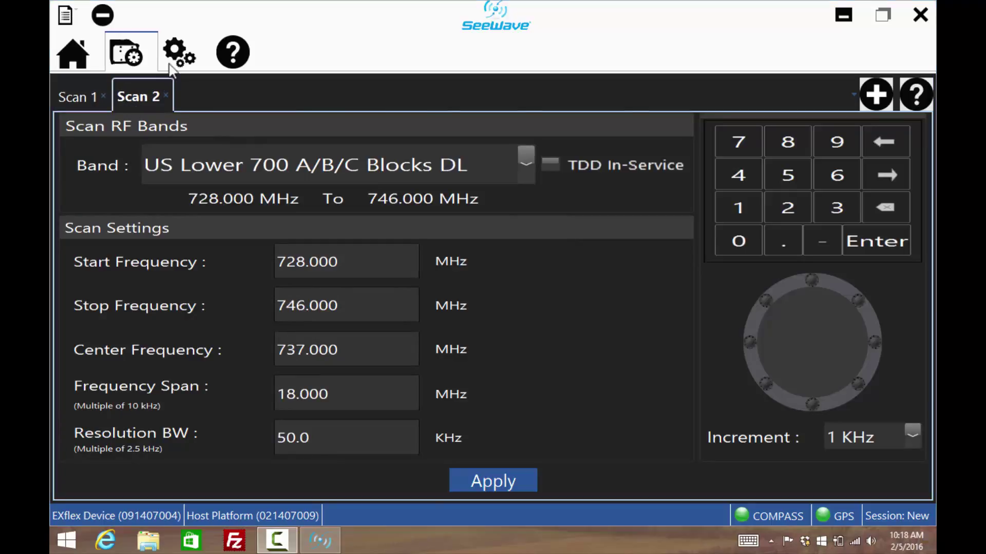
Step: Review the session, map, audio, antenna and color range settings, and return to the scan configuration
left_click(177, 57)
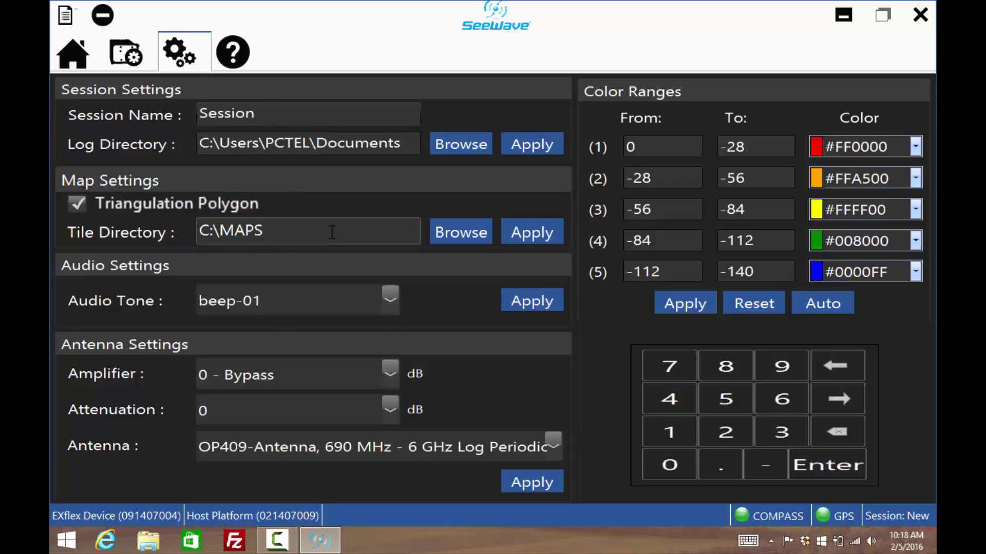
left_click(126, 52)
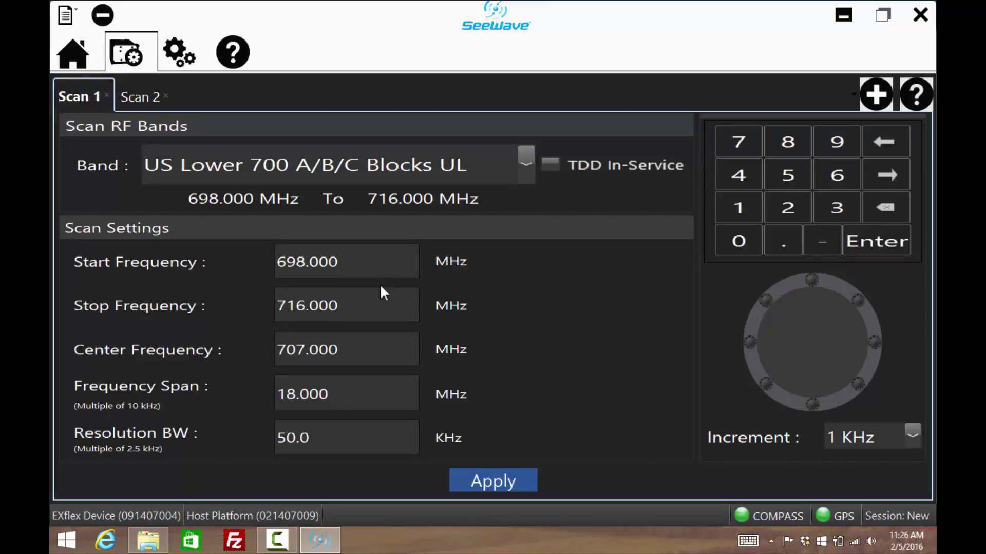
Step: Set the start frequency of the Scan 1 uplink band to 704 MHz
left_click(306, 262)
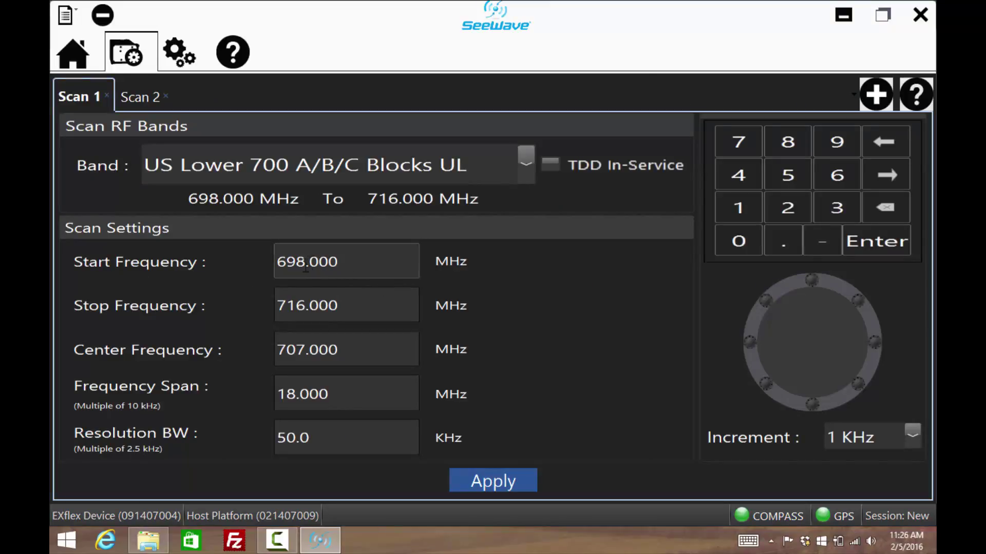
left_click(887, 207)
left_click(887, 207)
left_click(887, 207)
left_click(742, 146)
left_click(737, 240)
left_click(736, 178)
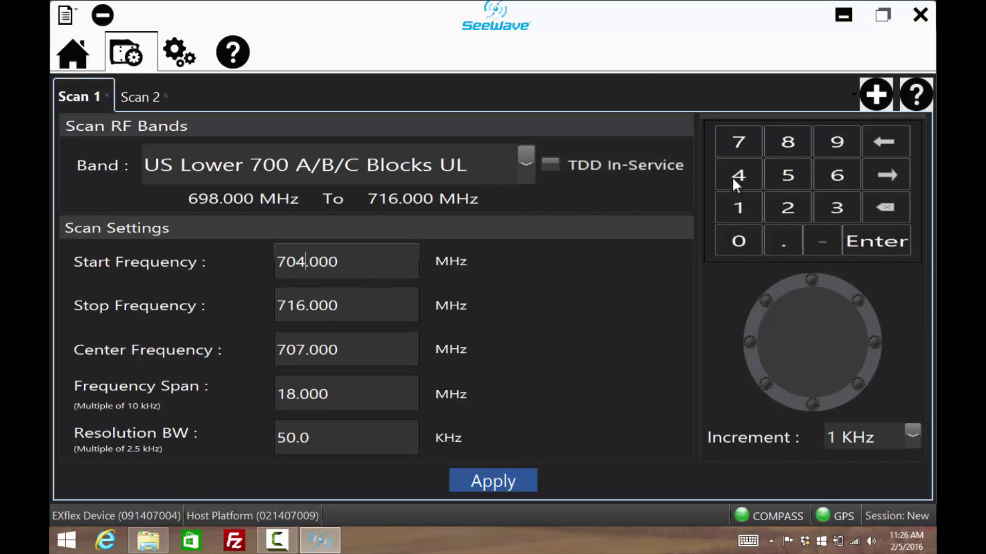
left_click(877, 241)
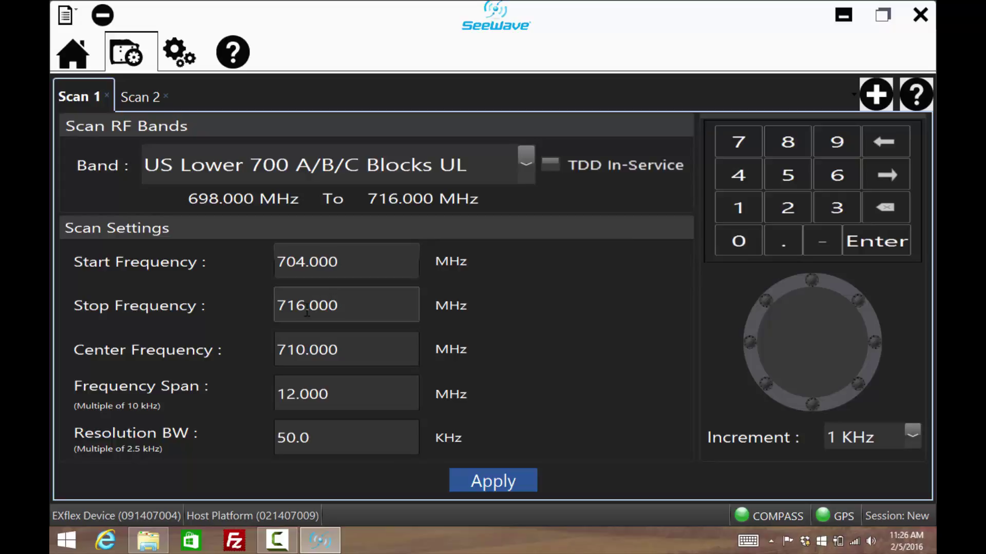
Step: Set the Scan 1 stop frequency to 714 MHz
left_click(887, 207)
left_click(738, 176)
left_click(870, 242)
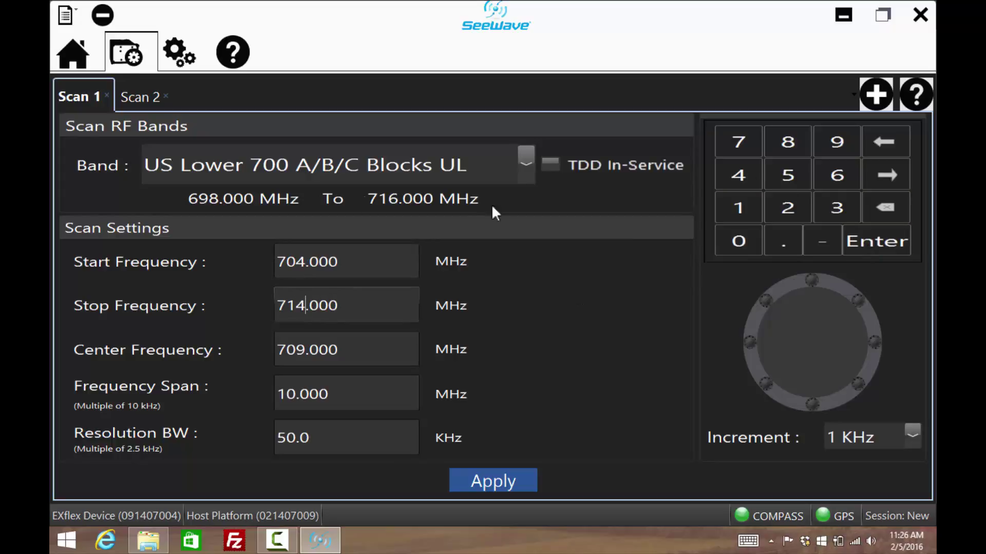
Step: Set the center frequency of the Scan 2 downlink band to 739 MHz
left_click(139, 97)
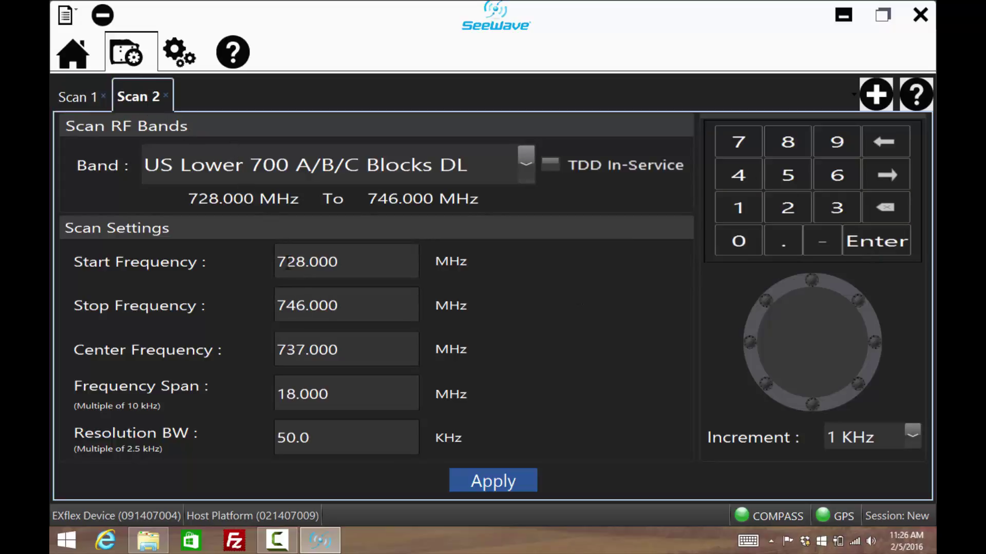
left_click(304, 343)
left_click(884, 208)
left_click(837, 141)
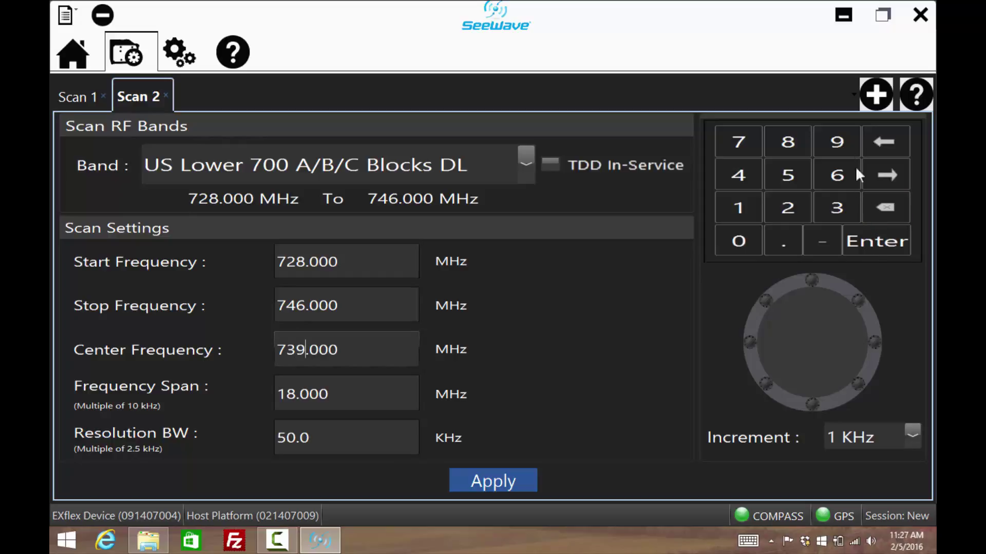
left_click(875, 240)
Step: Set the Scan 2 frequency span to 10 MHz and apply the scan configuration
left_click(296, 394)
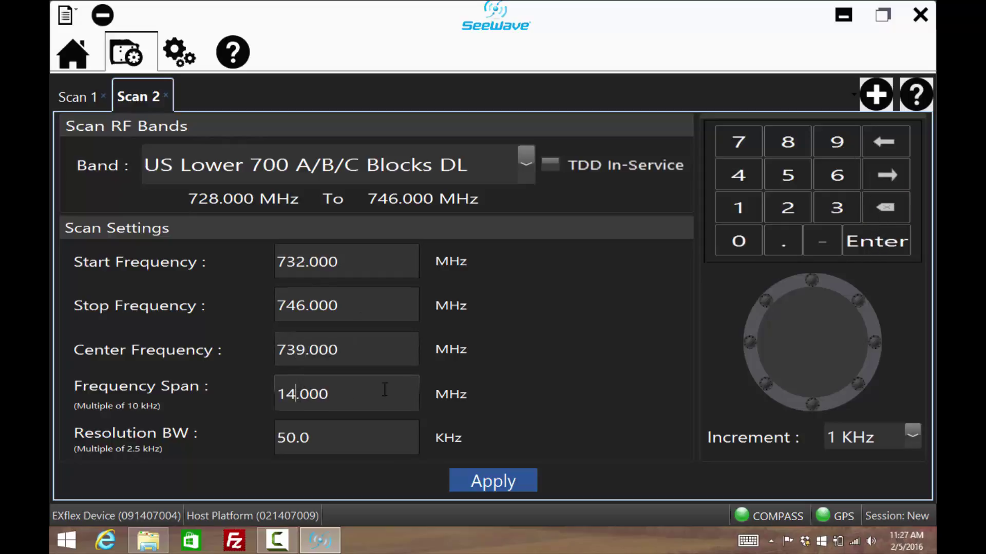
left_click(885, 208)
left_click(738, 241)
left_click(877, 240)
left_click(496, 482)
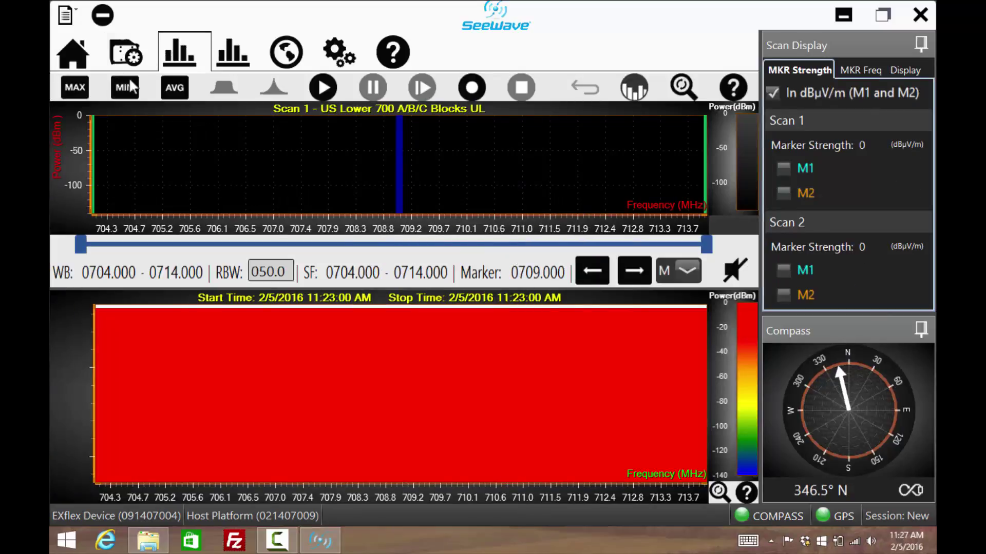
Step: Save the workspace as 700 in the Saved Workspaces folder on the C: drive
left_click(65, 17)
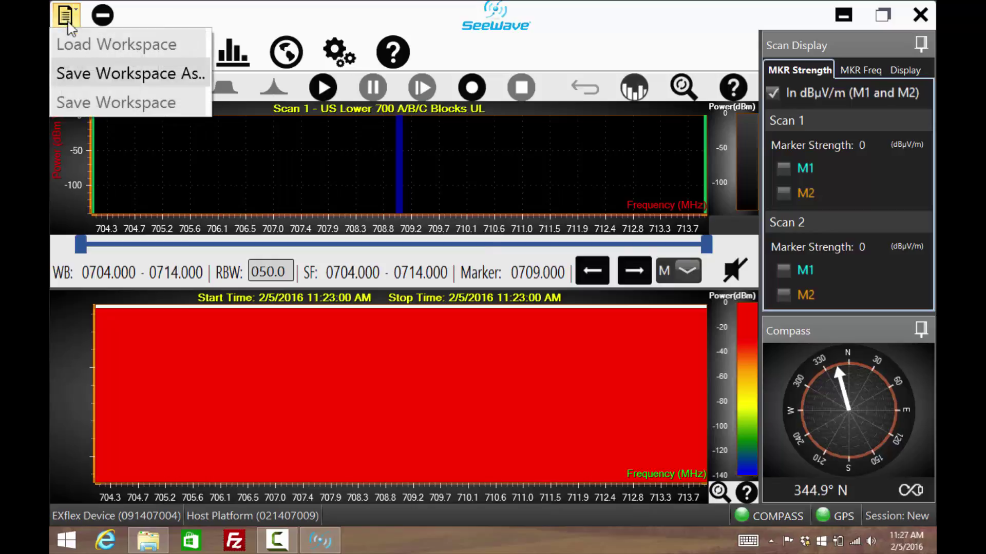
left_click(104, 86)
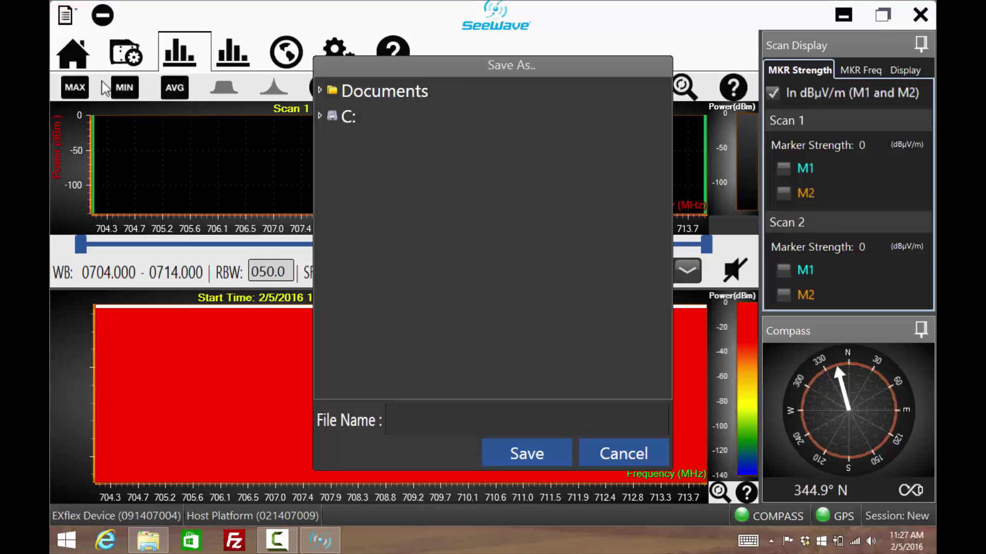
double_click(327, 116)
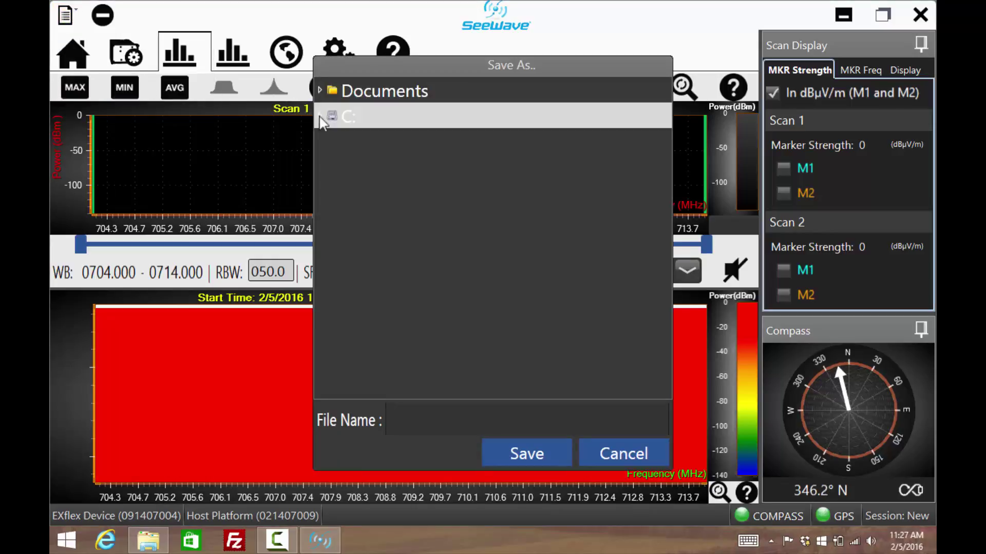
left_click(380, 219)
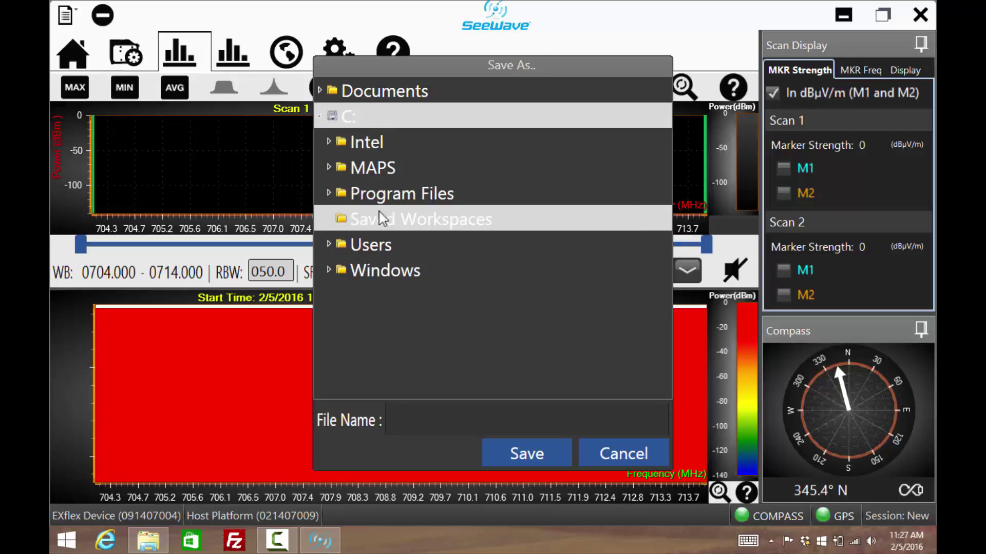
left_click(406, 420)
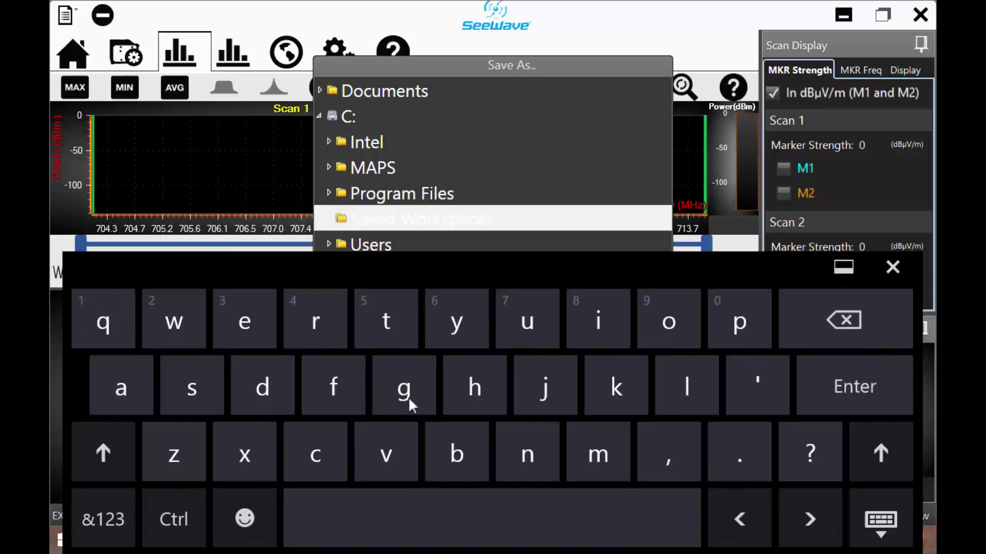
left_click(103, 519)
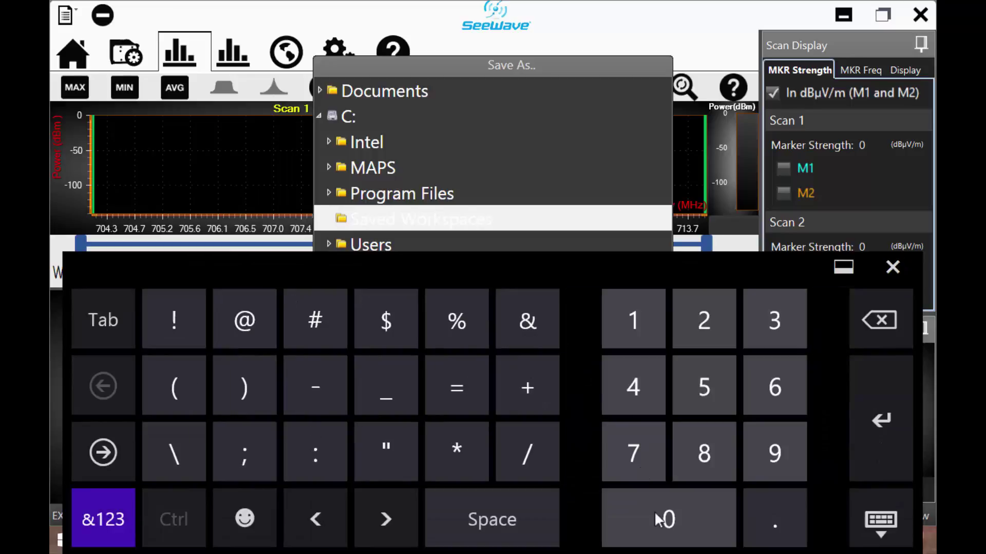
type("700")
left_click(893, 267)
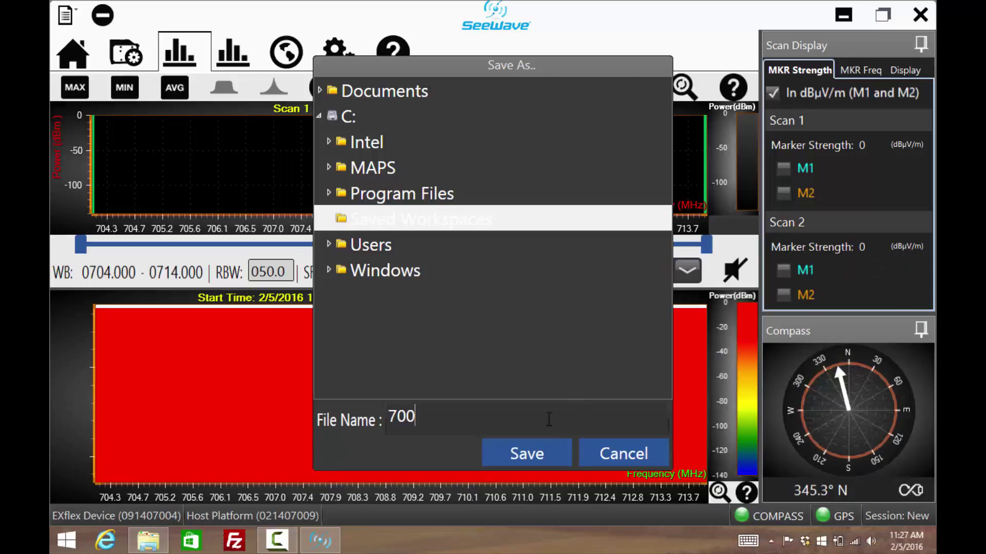
left_click(536, 451)
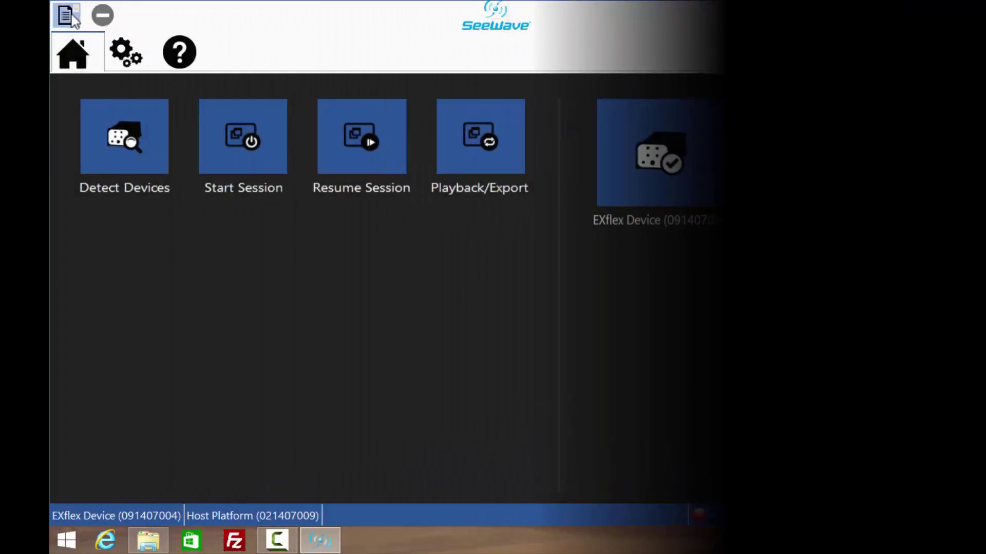
Step: Load the saved workspace 700.wox from the Saved Workspaces folder on the C: drive
left_click(68, 15)
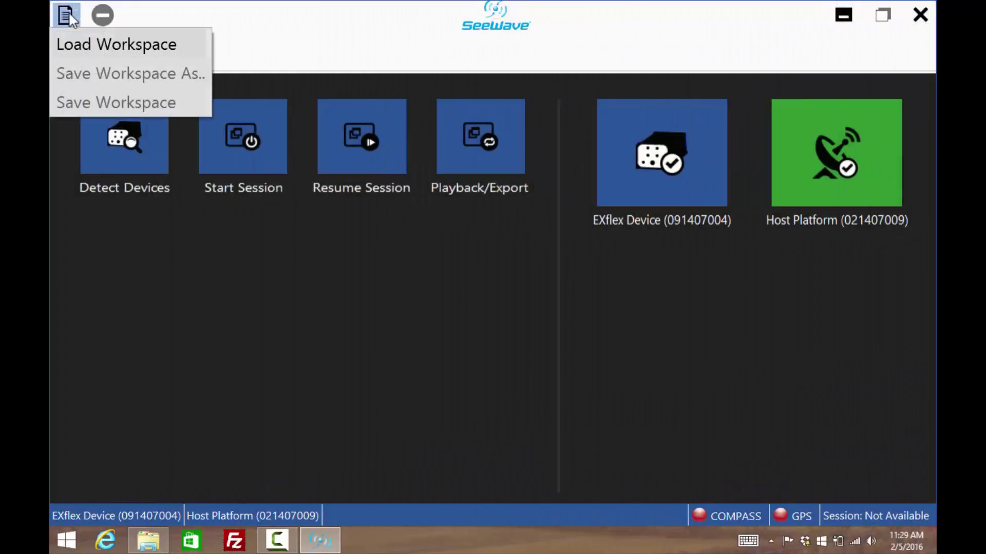
left_click(74, 44)
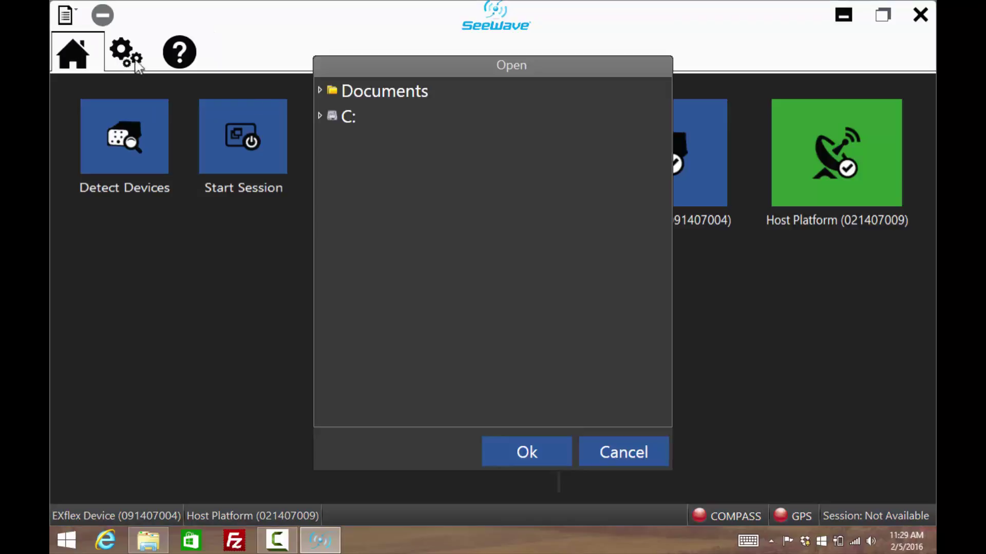
left_click(319, 118)
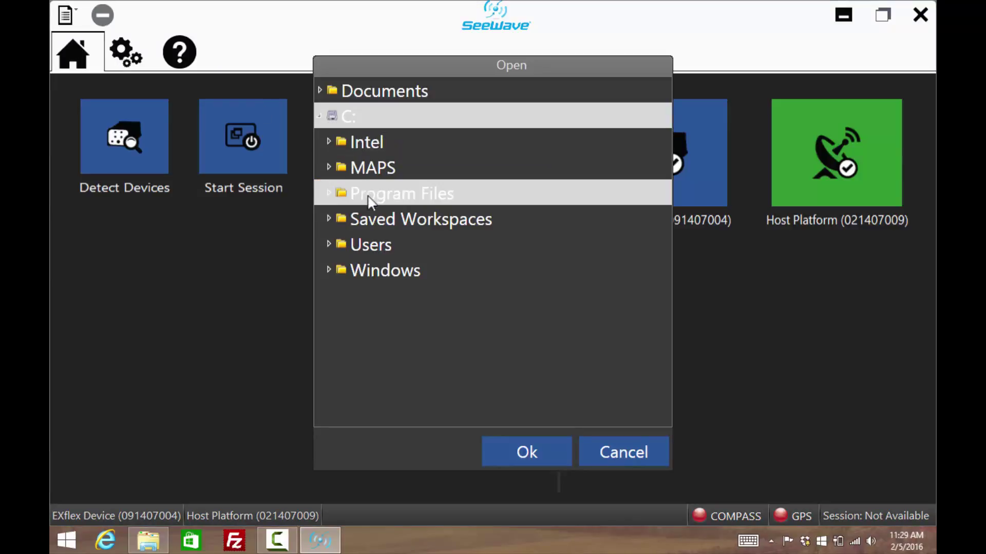
left_click(328, 219)
left_click(374, 245)
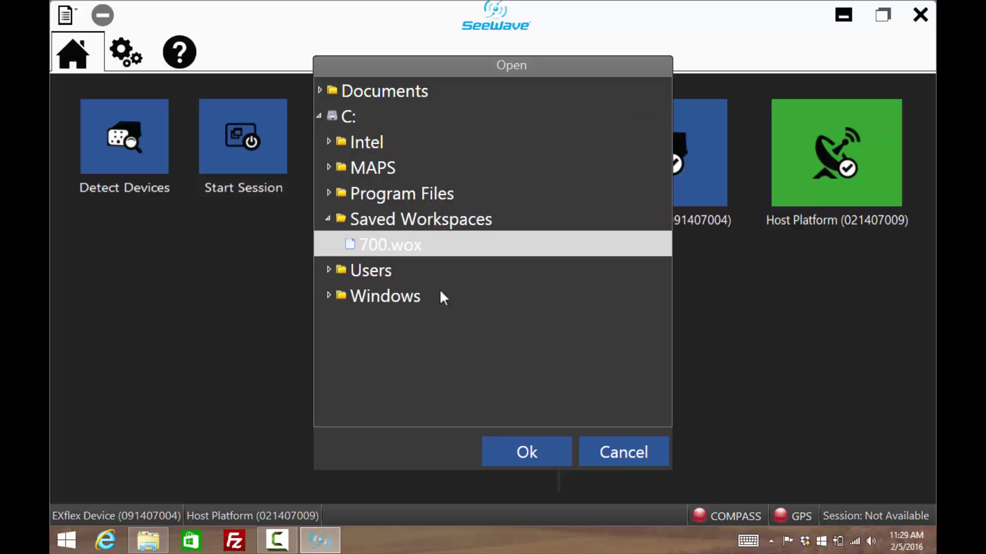
left_click(517, 454)
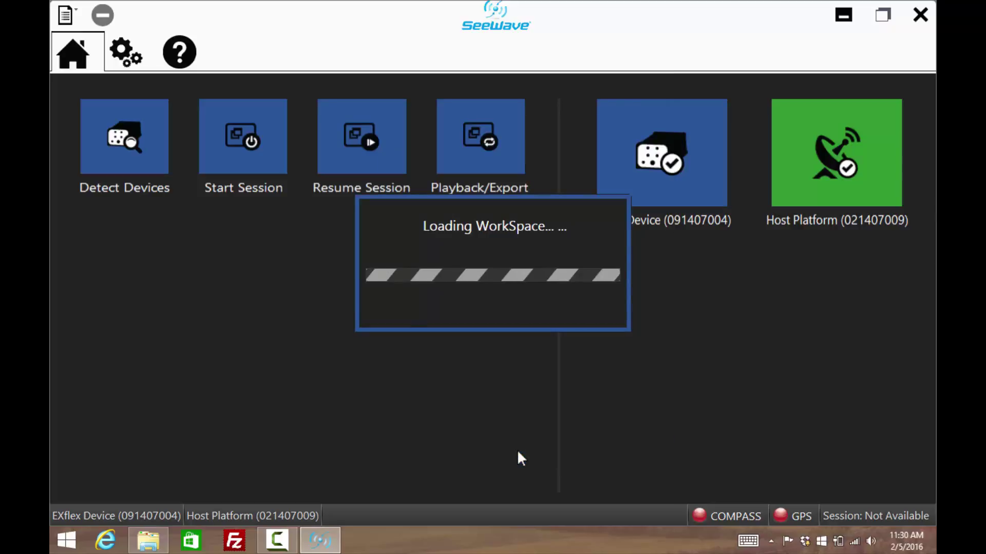